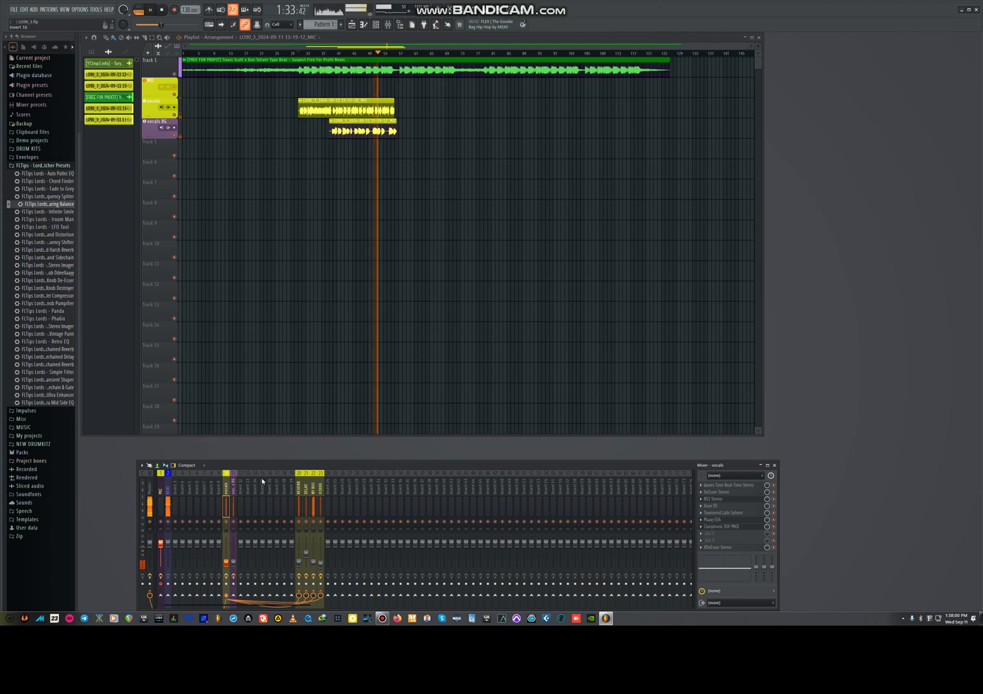
# Restart playback at the vocal section and mute the beat on Track 1 to hear the vocals alone.
pyautogui.press('space')
pyautogui.press('space')
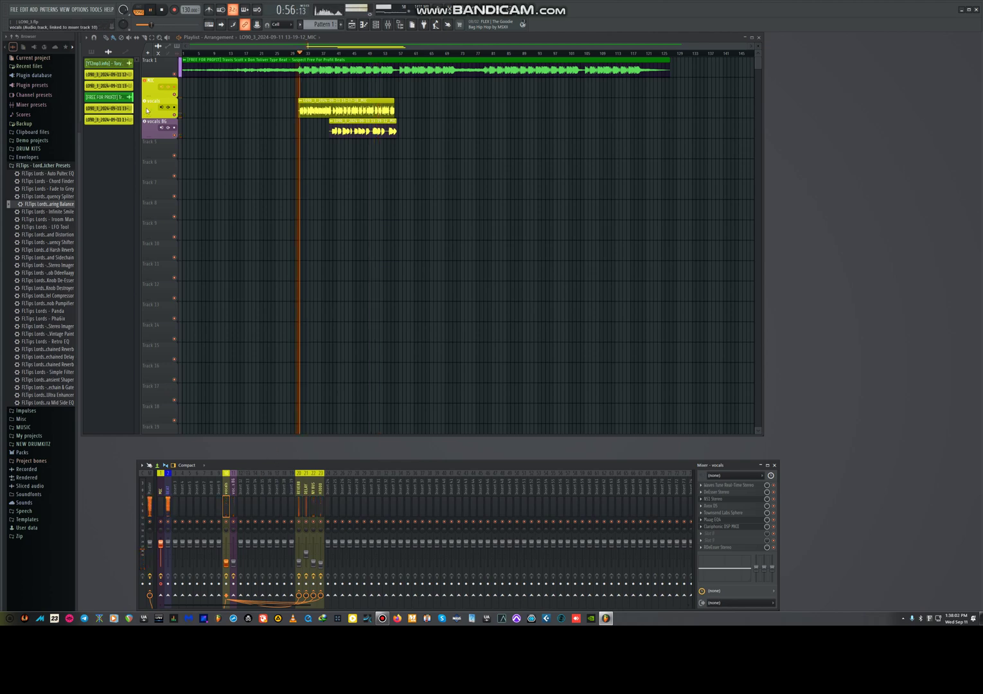
pyautogui.click(176, 75)
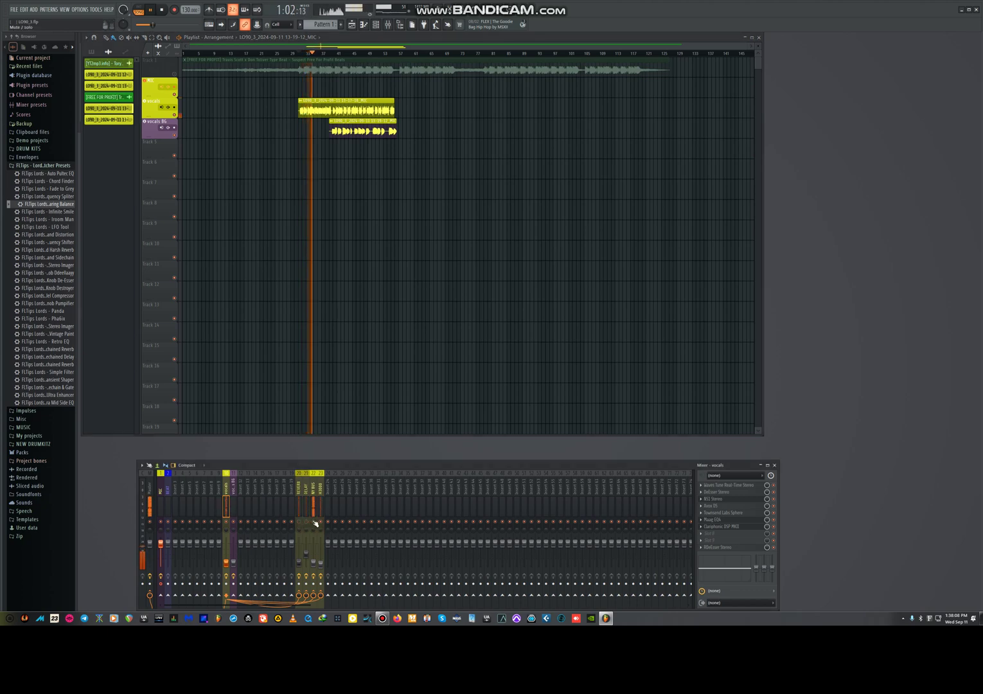
pyautogui.press('space')
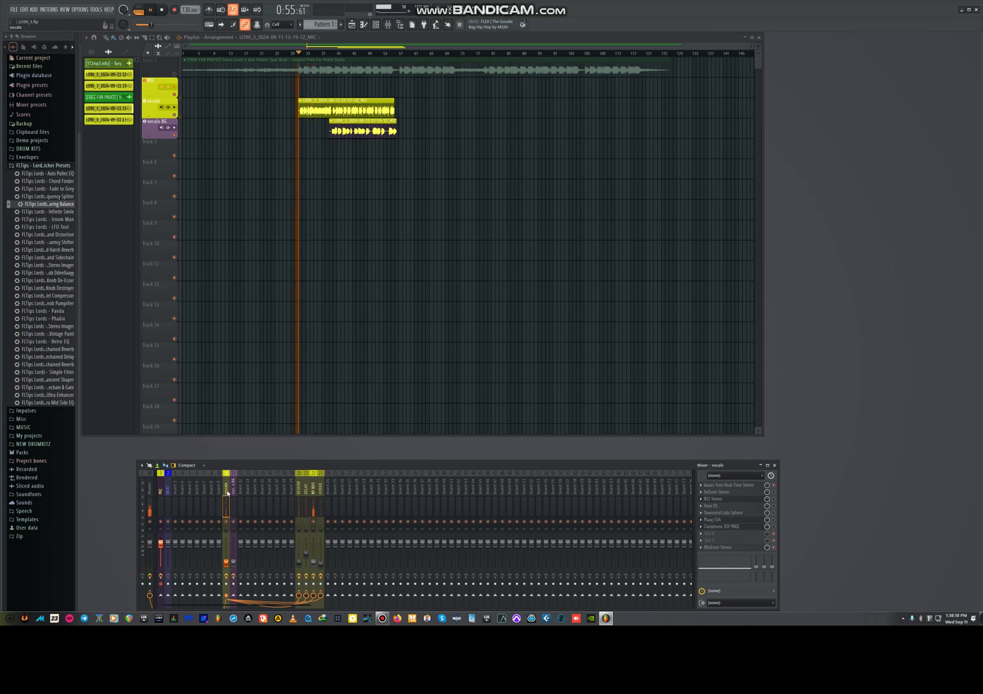
# Inspect the Waves Tune Real-Time, DeEsser, NS1 and Xvox DS plugins on the vocals channel while the vocals play.
pyautogui.click(723, 486)
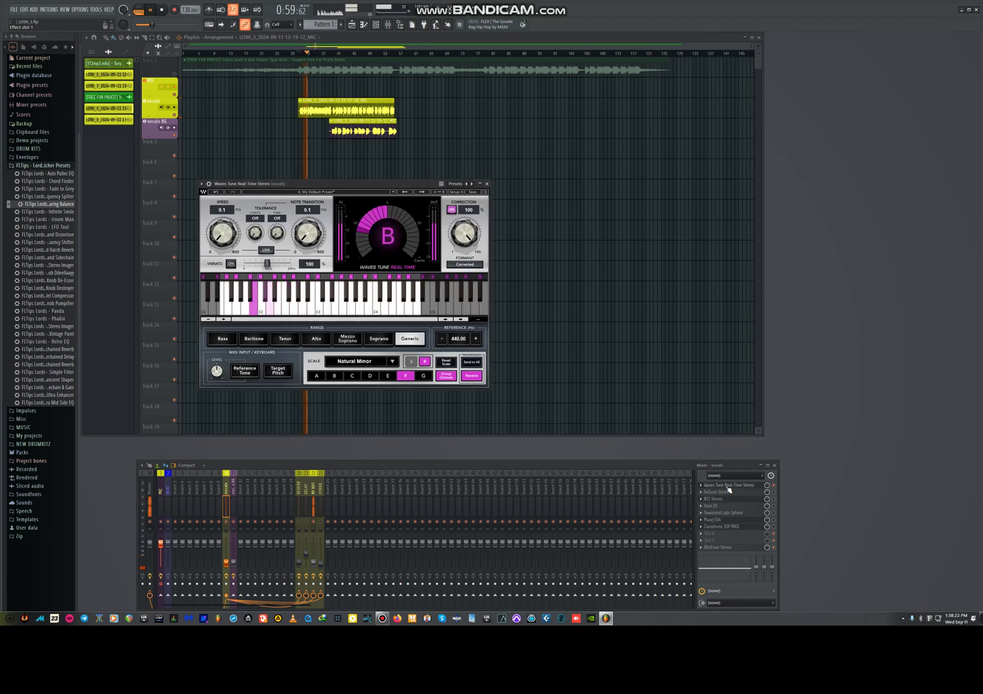
pyautogui.click(730, 492)
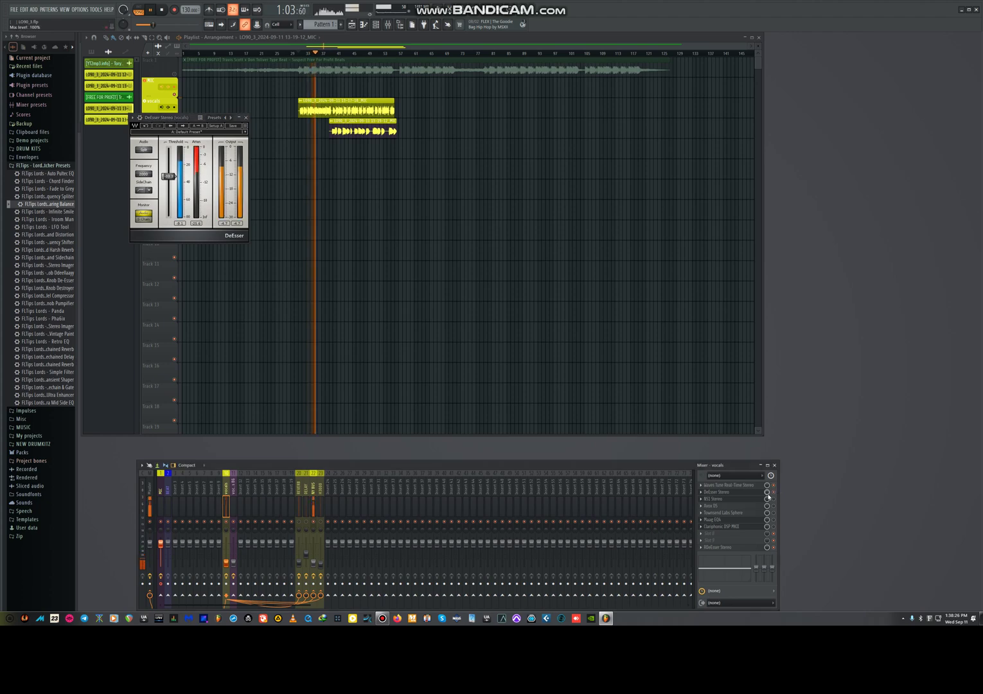
pyautogui.click(727, 499)
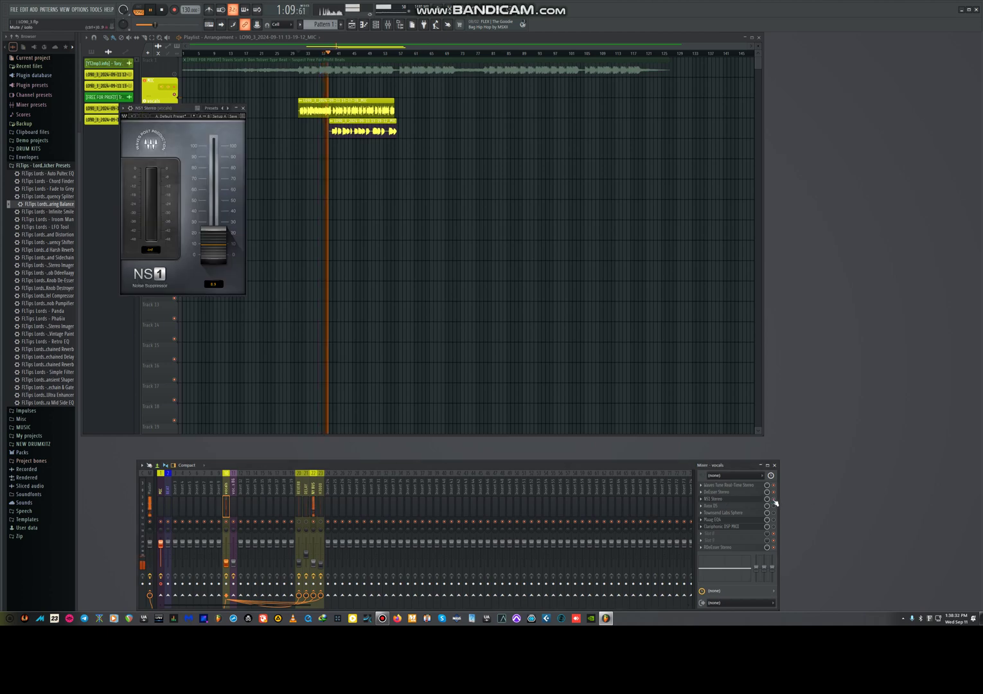
pyautogui.click(738, 500)
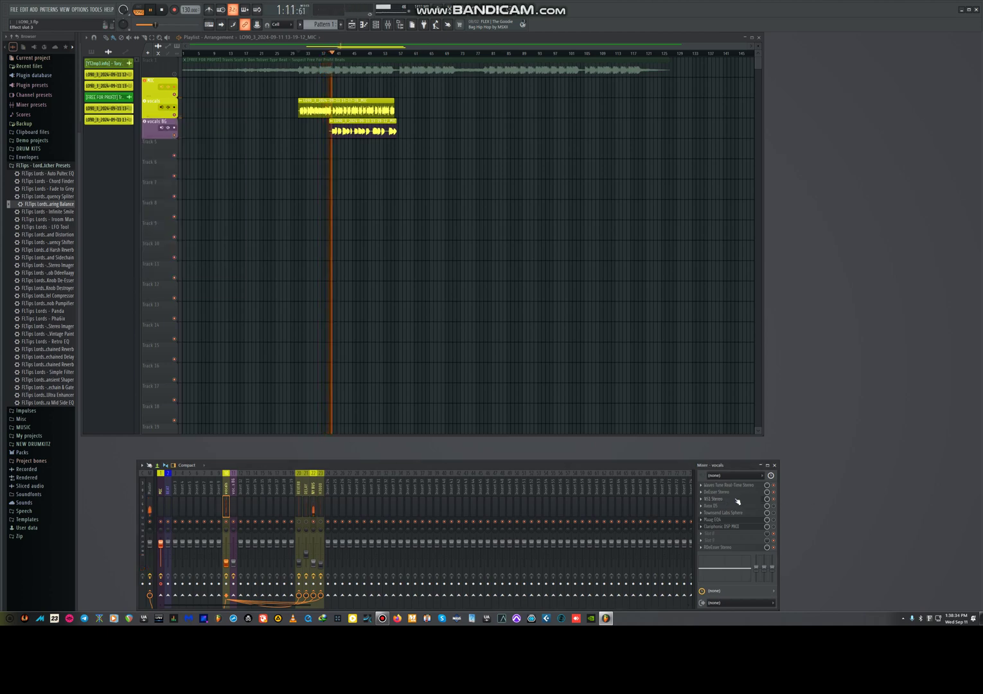
pyautogui.click(725, 507)
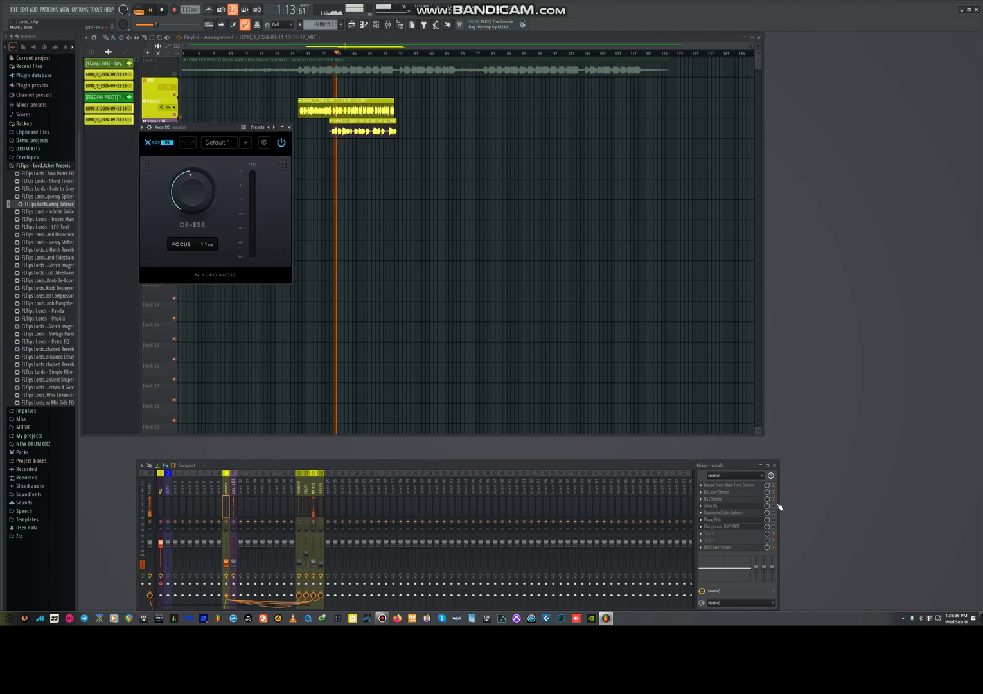
# Inspect the Townsend Labs Sphere plugin on the vocals channel, dismissing its calibration-mode notice and level calibration section.
pyautogui.click(732, 511)
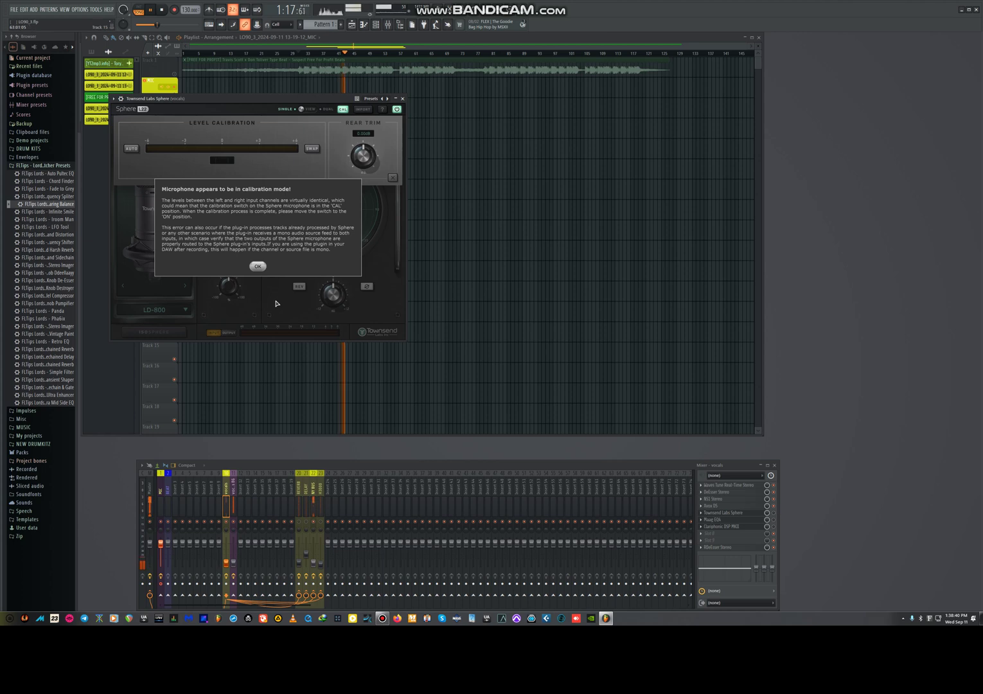
pyautogui.click(257, 266)
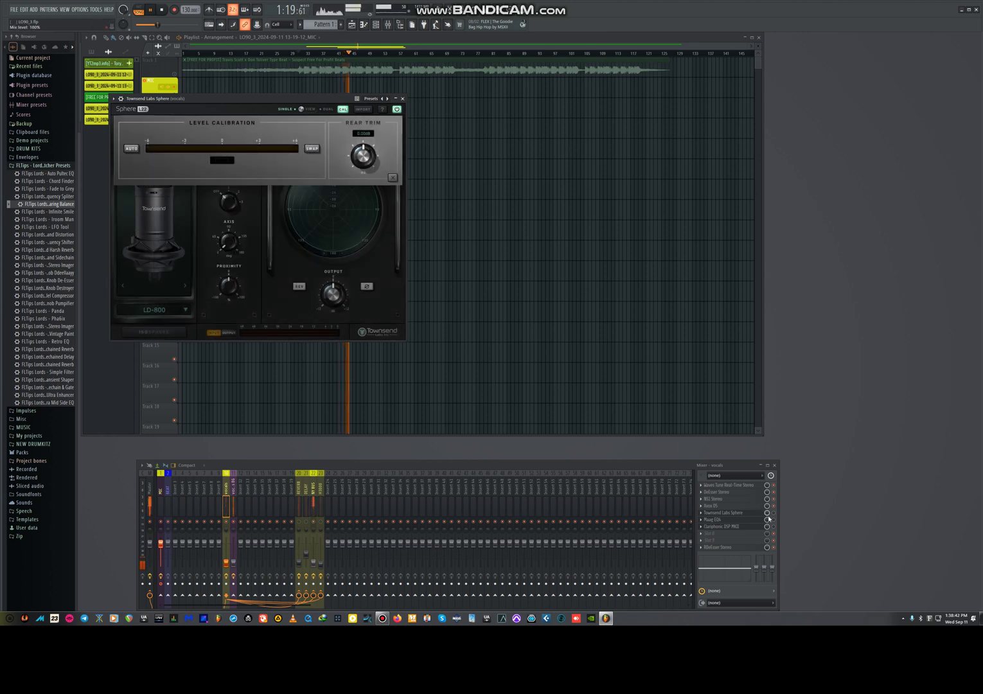
pyautogui.click(393, 178)
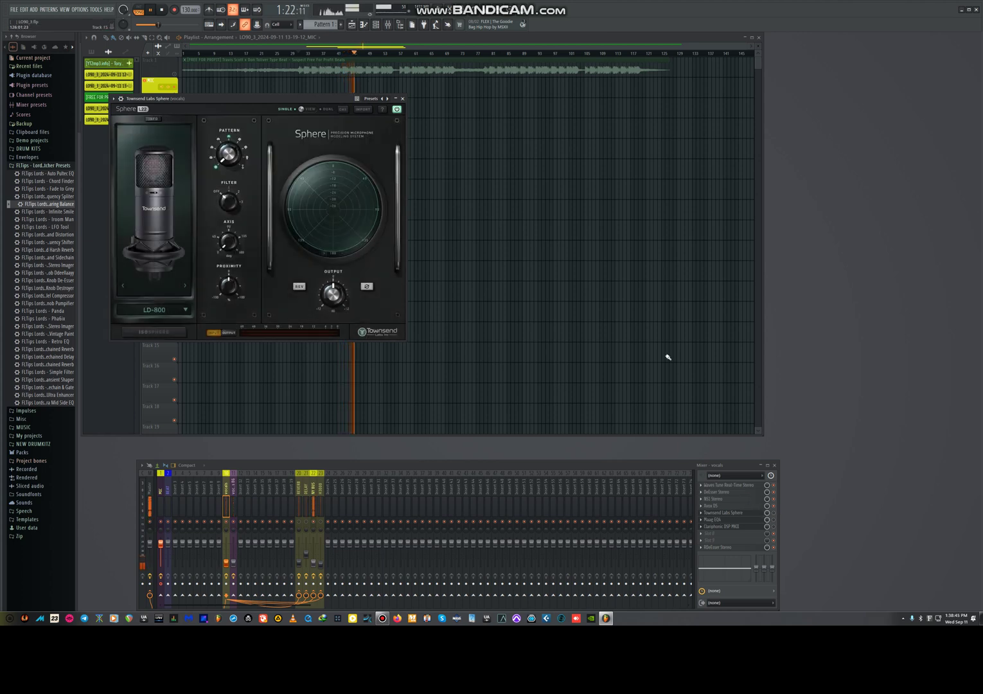
pyautogui.click(745, 514)
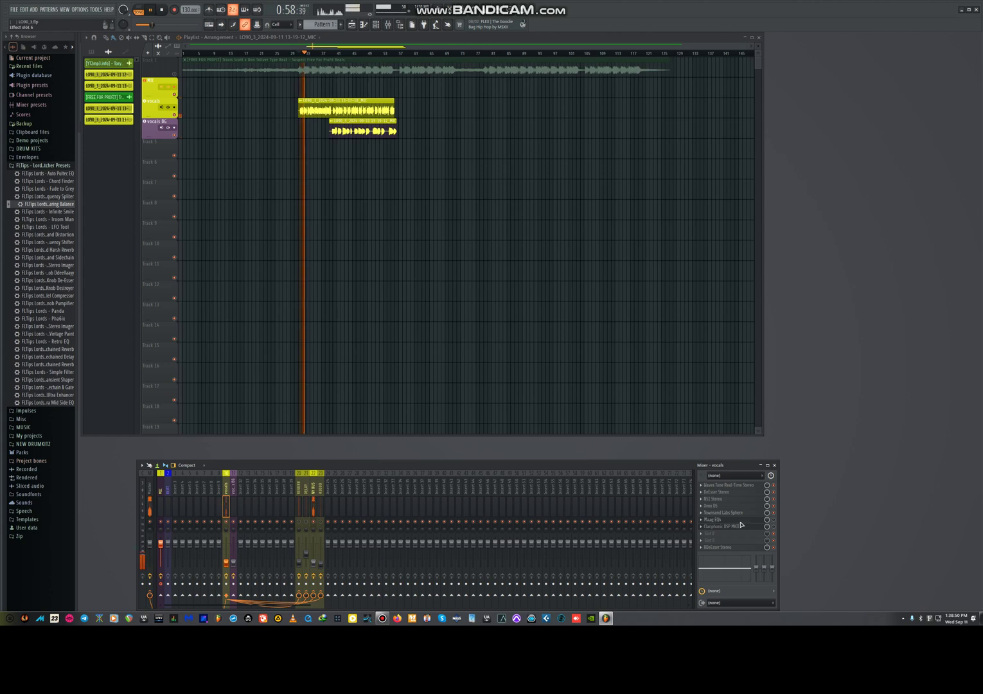
# Inspect the Maag EQ4 and Clariphonic DSP MKII equalizers on the vocals channel.
pyautogui.click(742, 520)
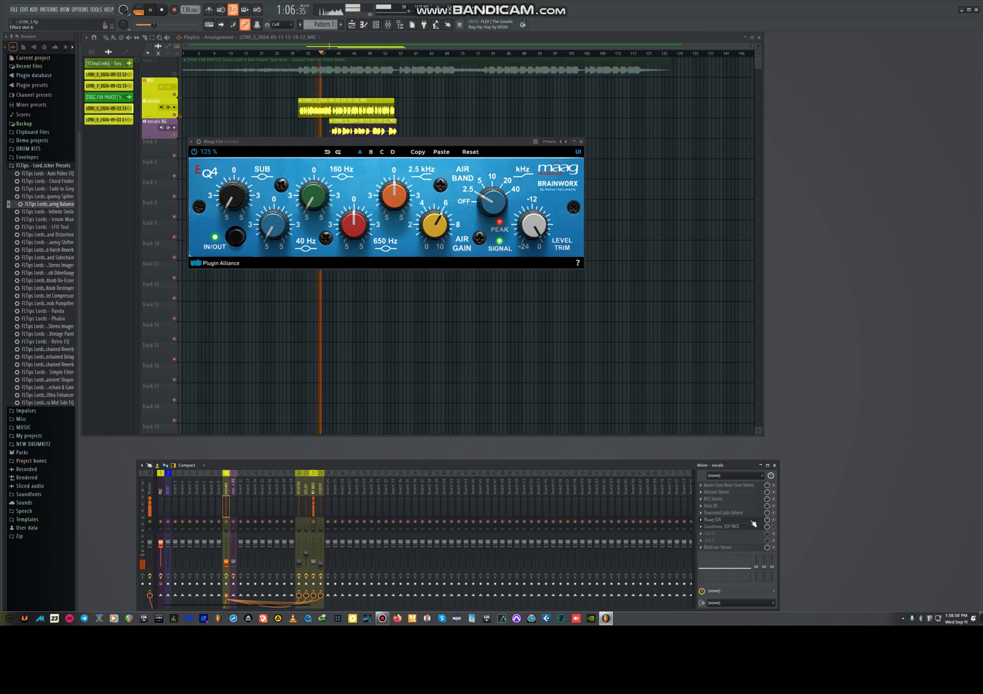
pyautogui.click(735, 527)
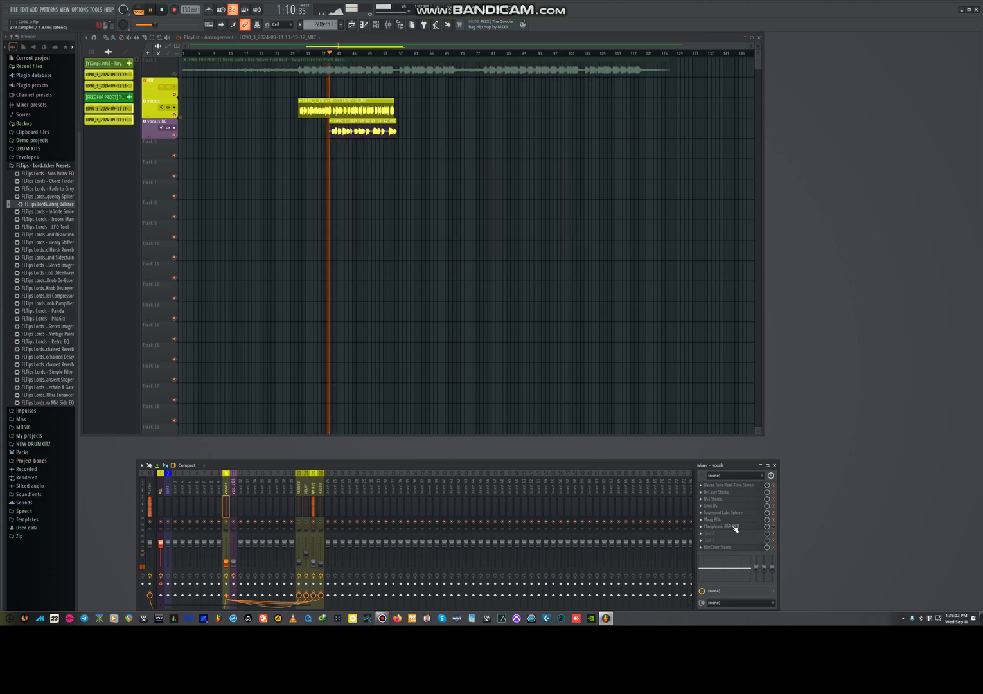
pyautogui.click(736, 527)
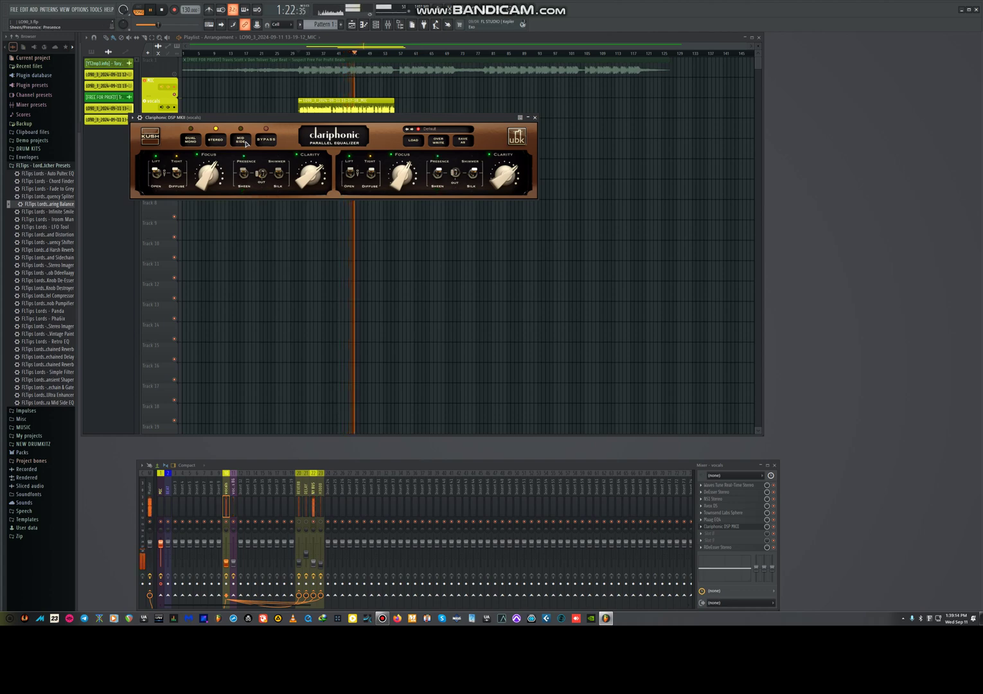
# Examine the bx_aura reverb and DeEsser settings on the REVERB channel and close both plugins.
pyautogui.click(297, 511)
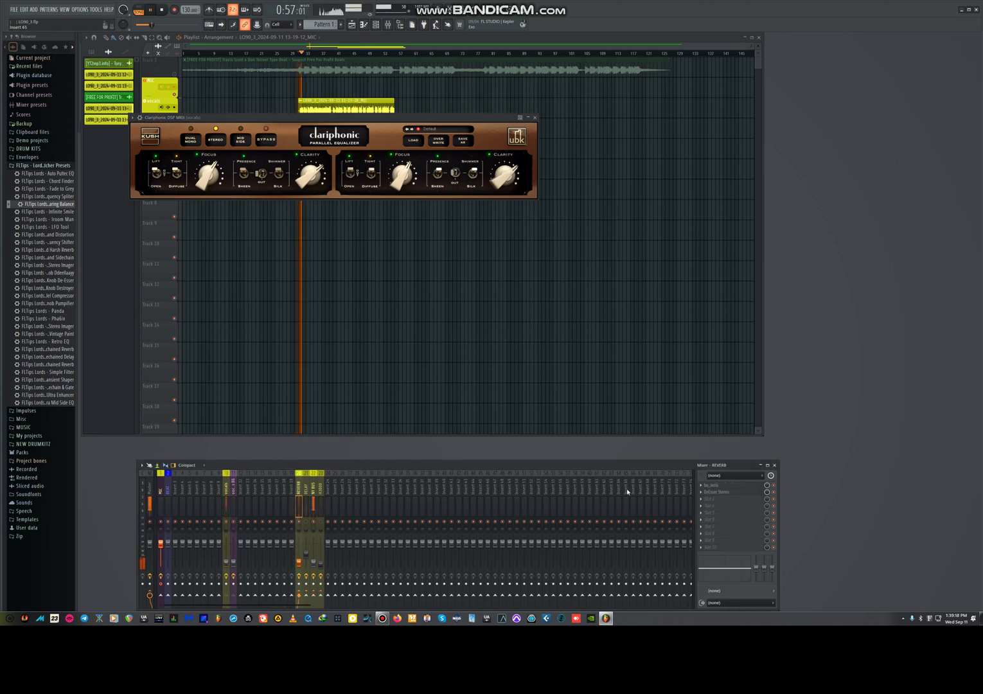
pyautogui.click(717, 486)
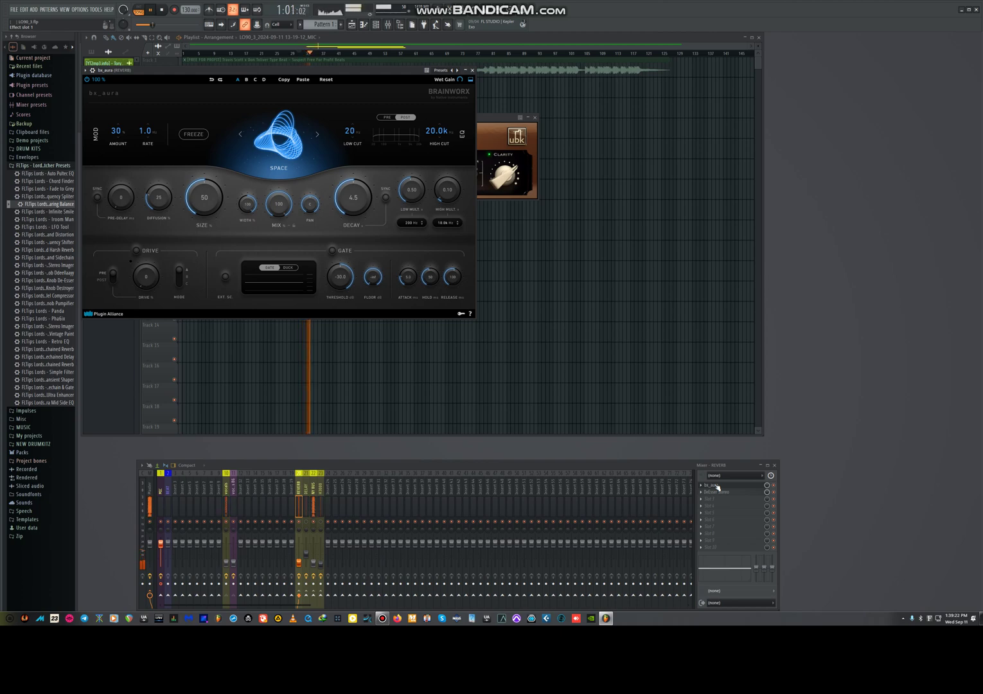
pyautogui.click(726, 493)
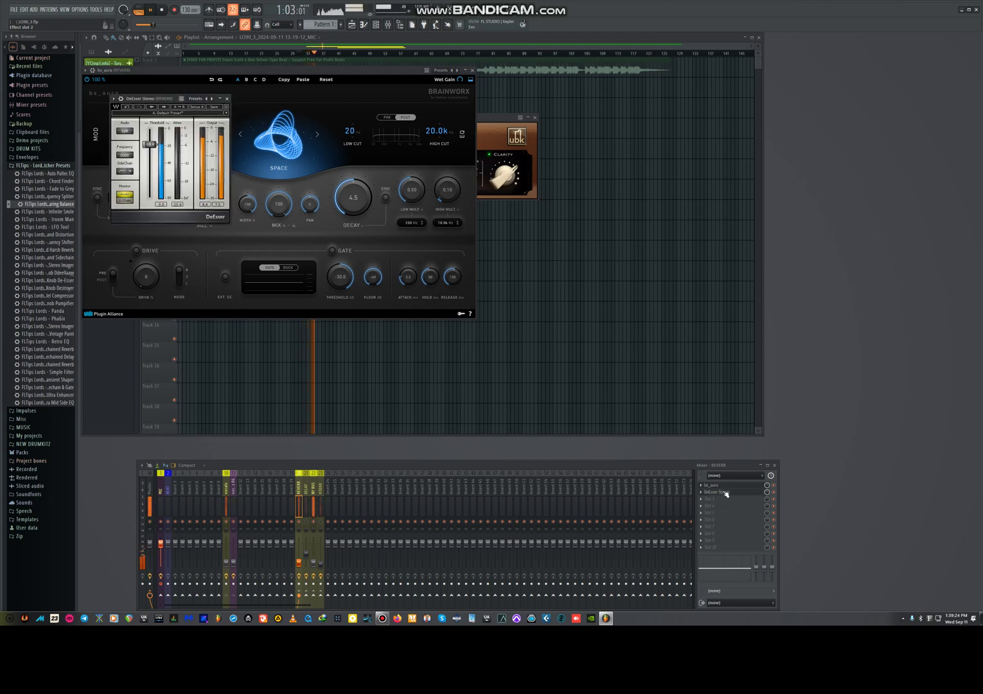
pyautogui.click(726, 493)
pyautogui.click(719, 486)
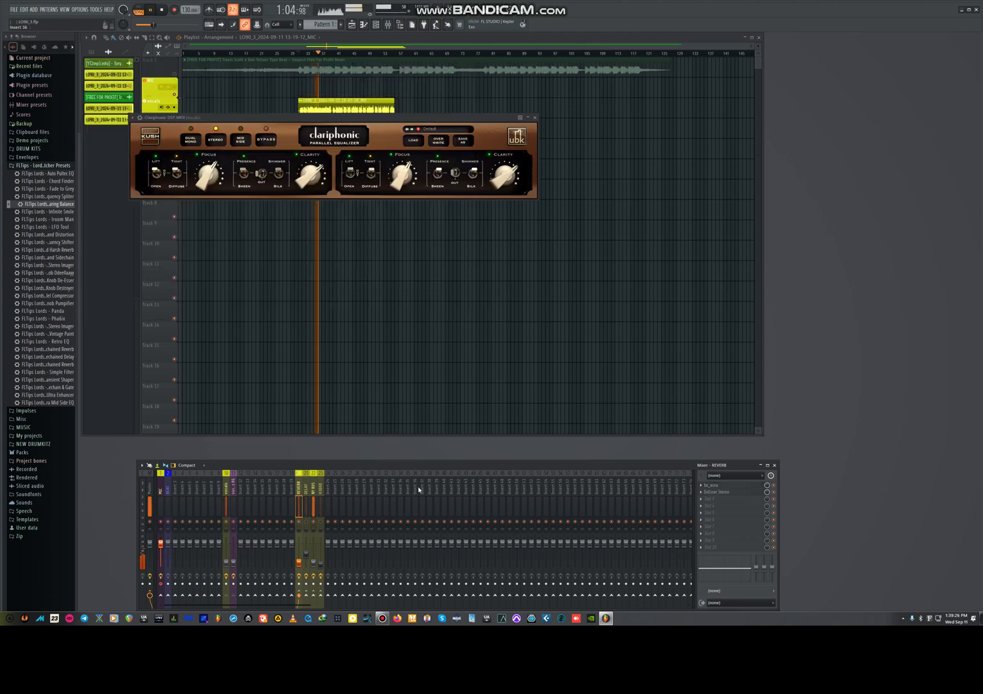
# Examine the ValhallaDelay settings on the DELAY channel and close the plugin.
pyautogui.click(306, 553)
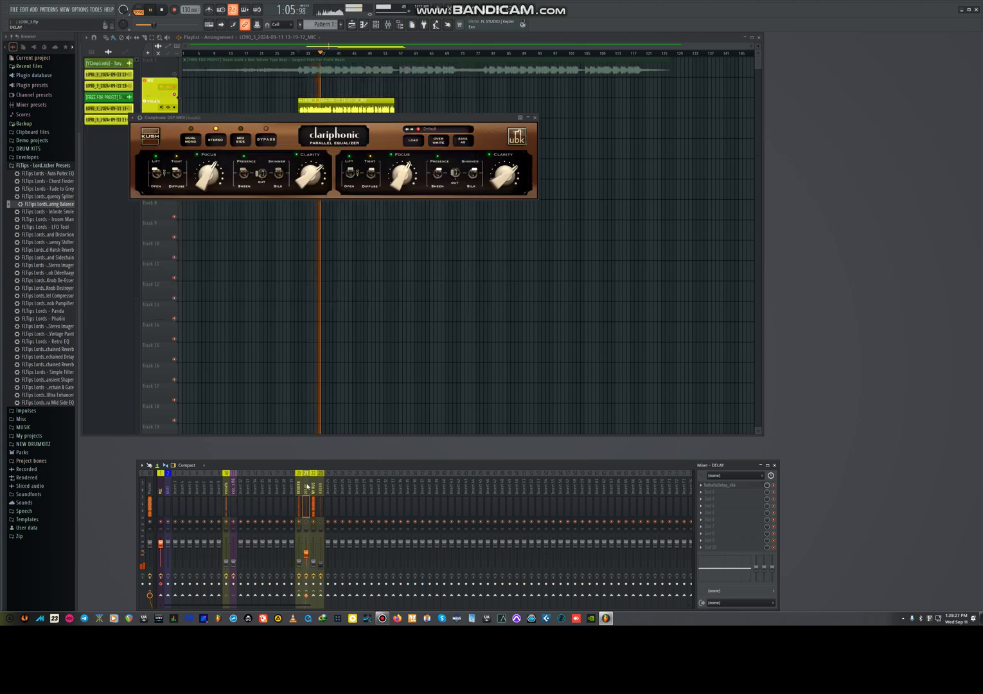
pyautogui.click(731, 487)
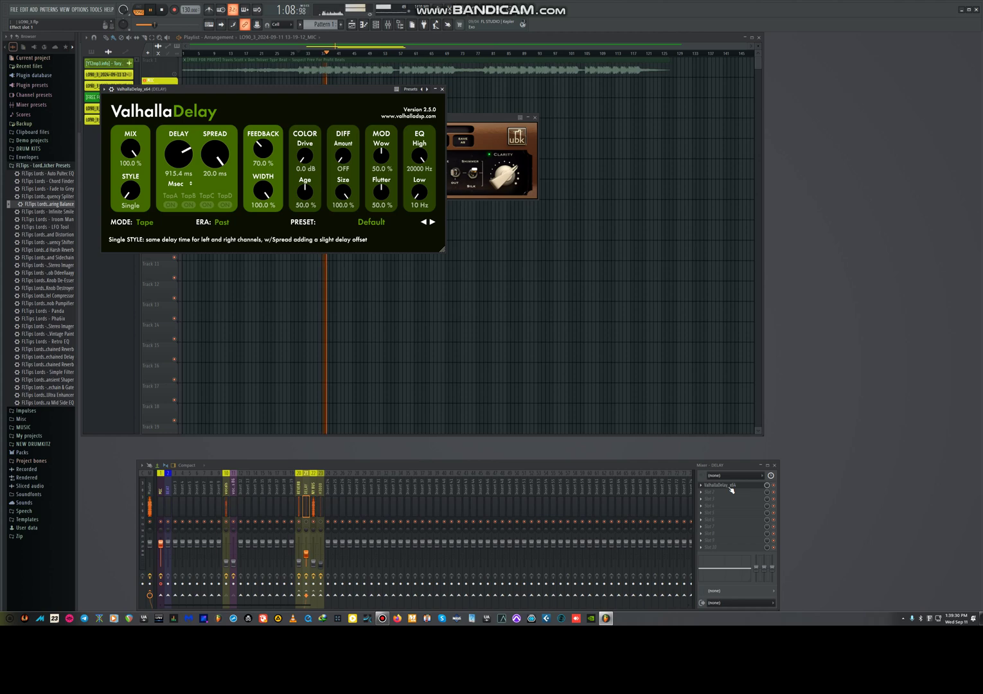
pyautogui.click(731, 489)
# Examine the three plugins on the NY BUS channel one by one, starting with the CLA-2A compressor.
pyautogui.press('Right')
pyautogui.click(722, 485)
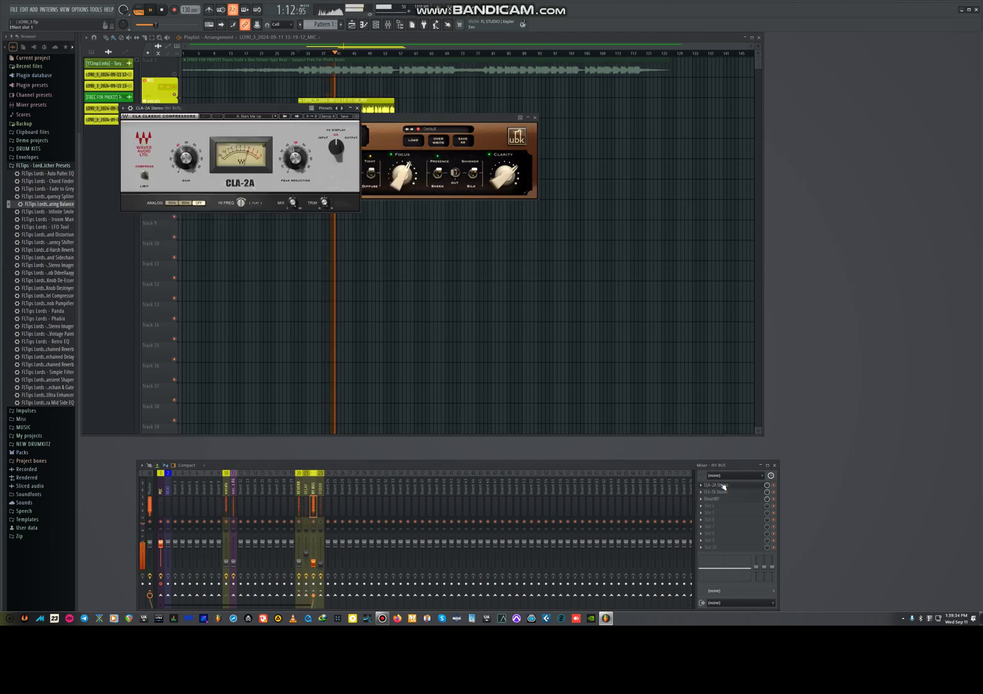
pyautogui.click(724, 487)
pyautogui.click(724, 492)
pyautogui.click(723, 492)
pyautogui.click(720, 501)
pyautogui.click(720, 500)
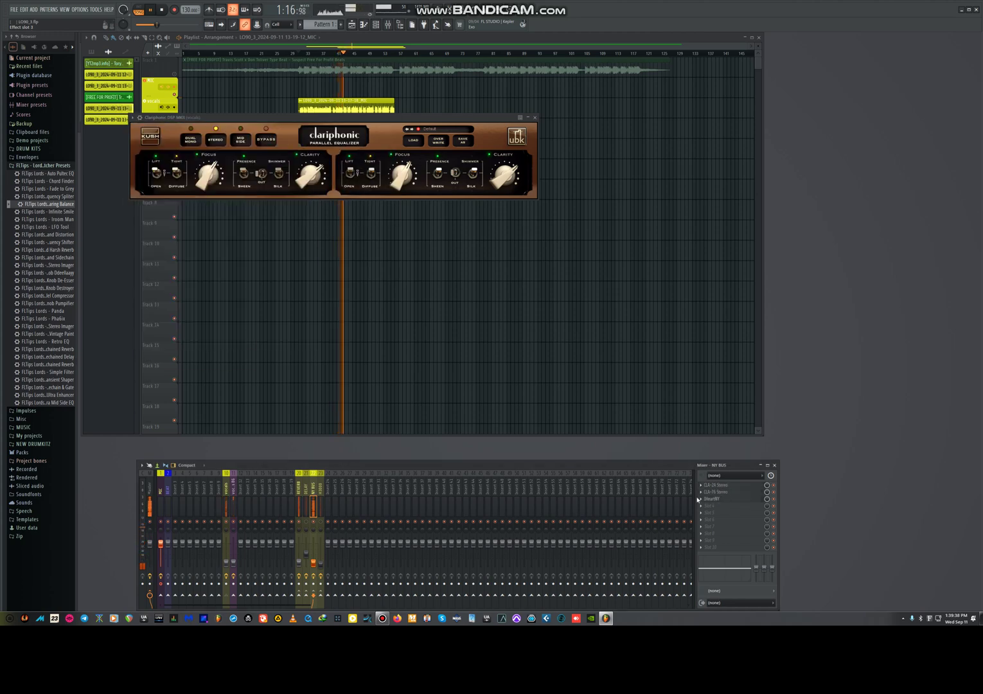
# Examine the H3000 Factory plugin on the H3000 channel and close it along with the Clariphonic equalizer.
pyautogui.click(319, 501)
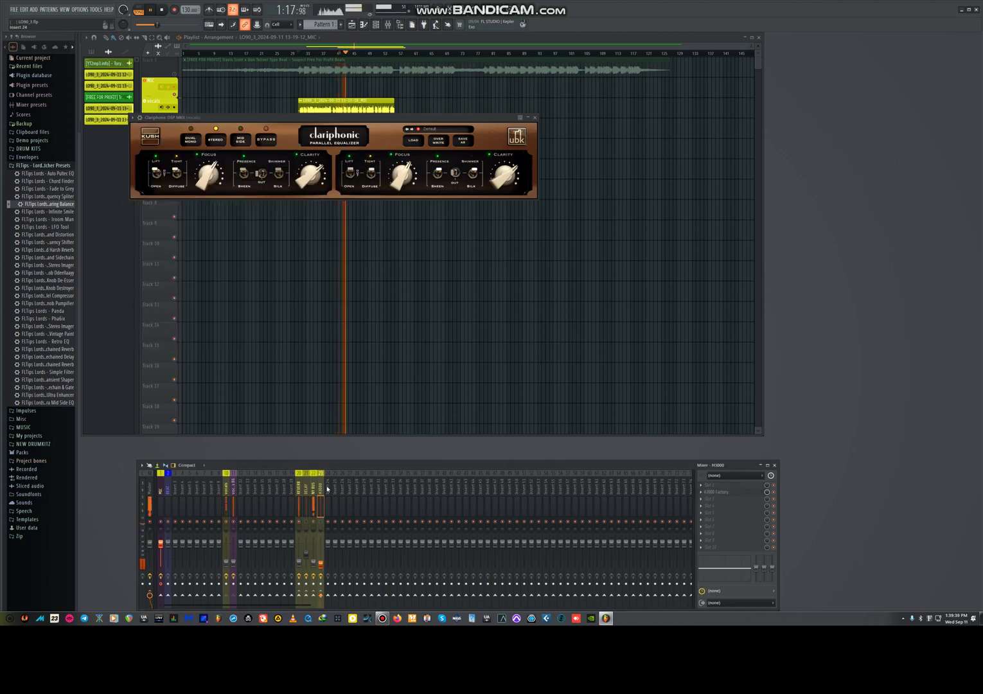
pyautogui.click(724, 492)
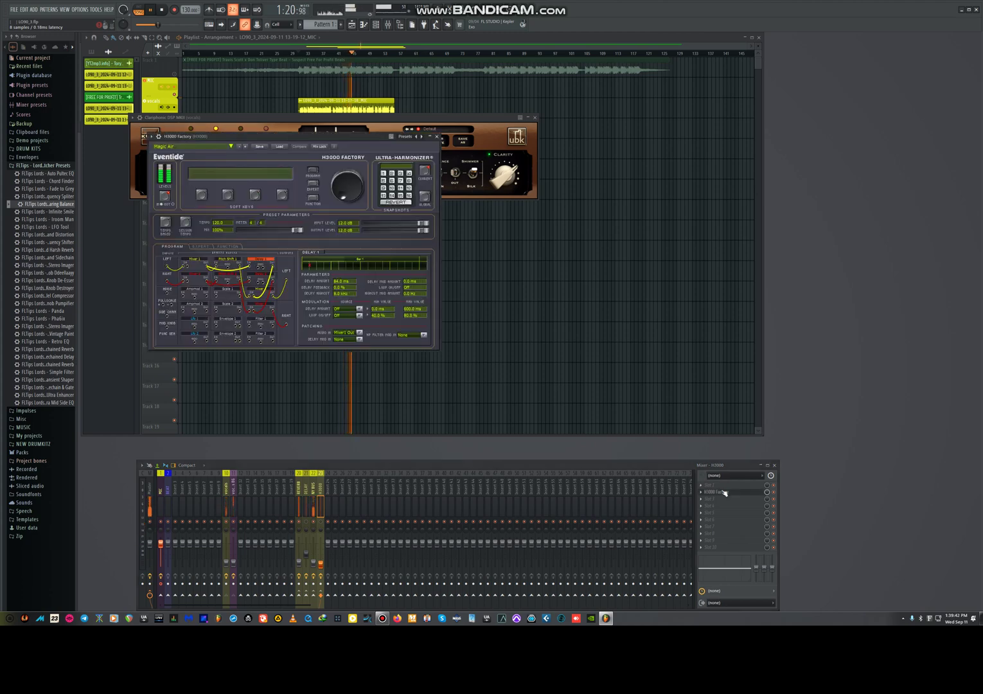
pyautogui.click(724, 492)
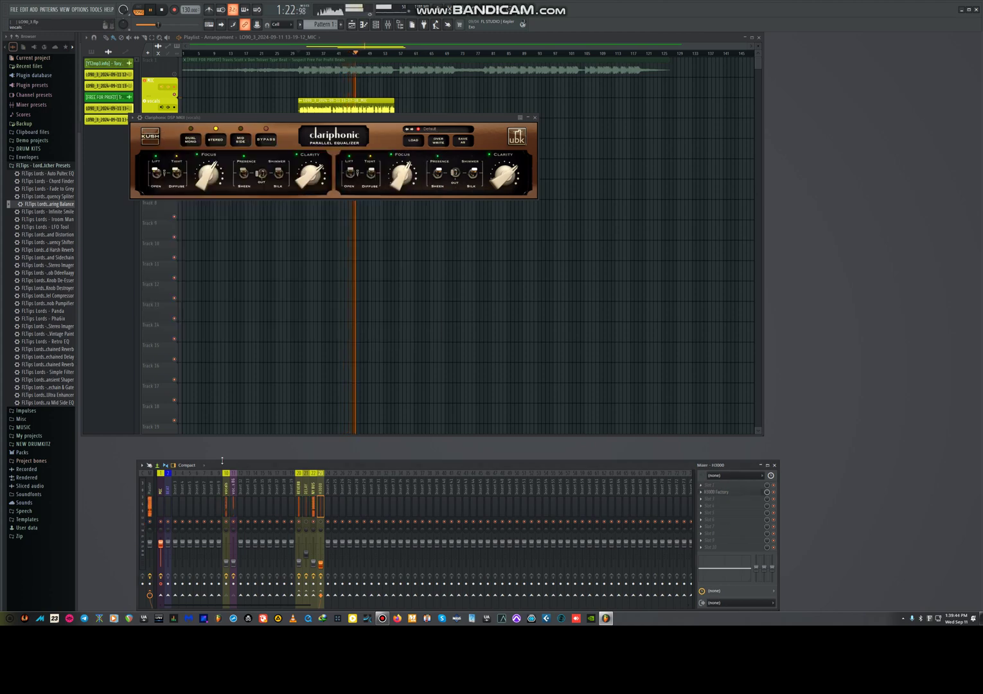
pyautogui.click(534, 117)
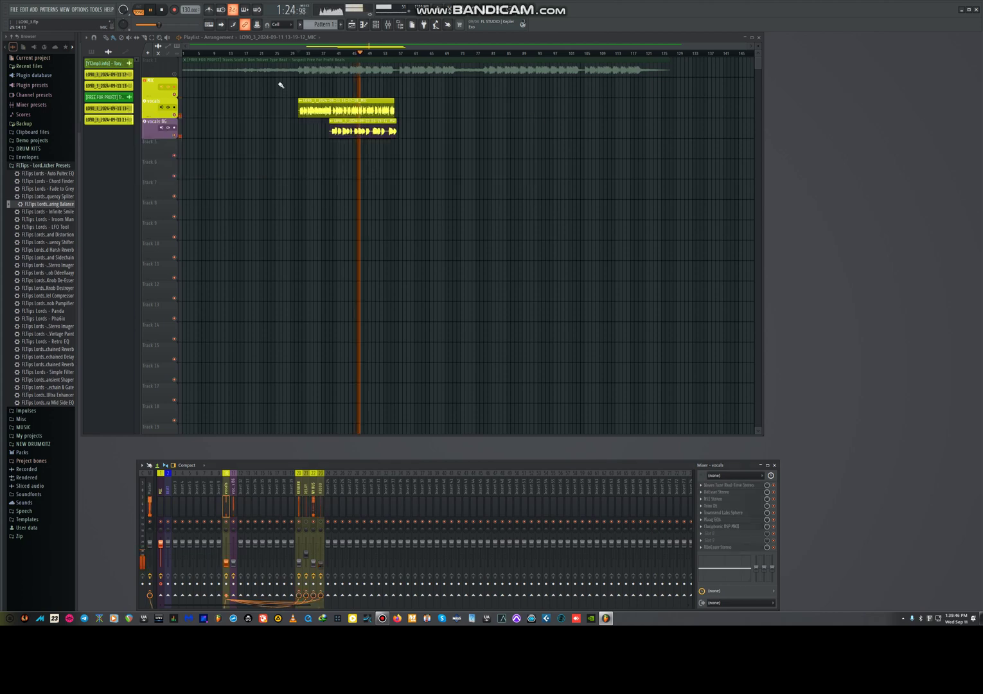
# Restart playback of the vocal section and unmute the beat on Track 1.
pyautogui.press('space')
pyautogui.press('space')
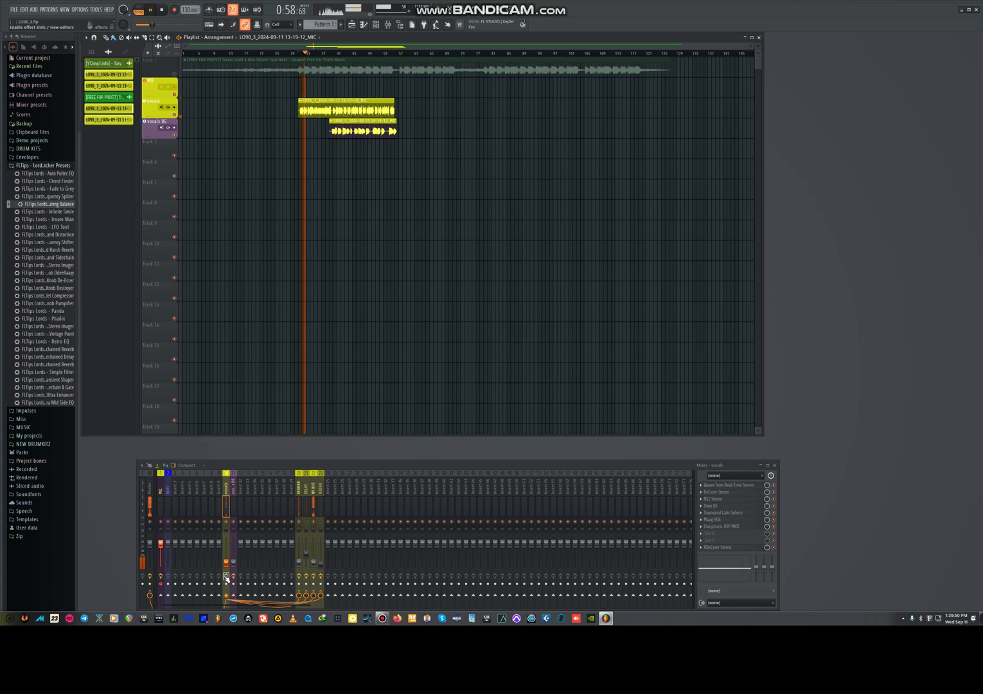
pyautogui.click(174, 73)
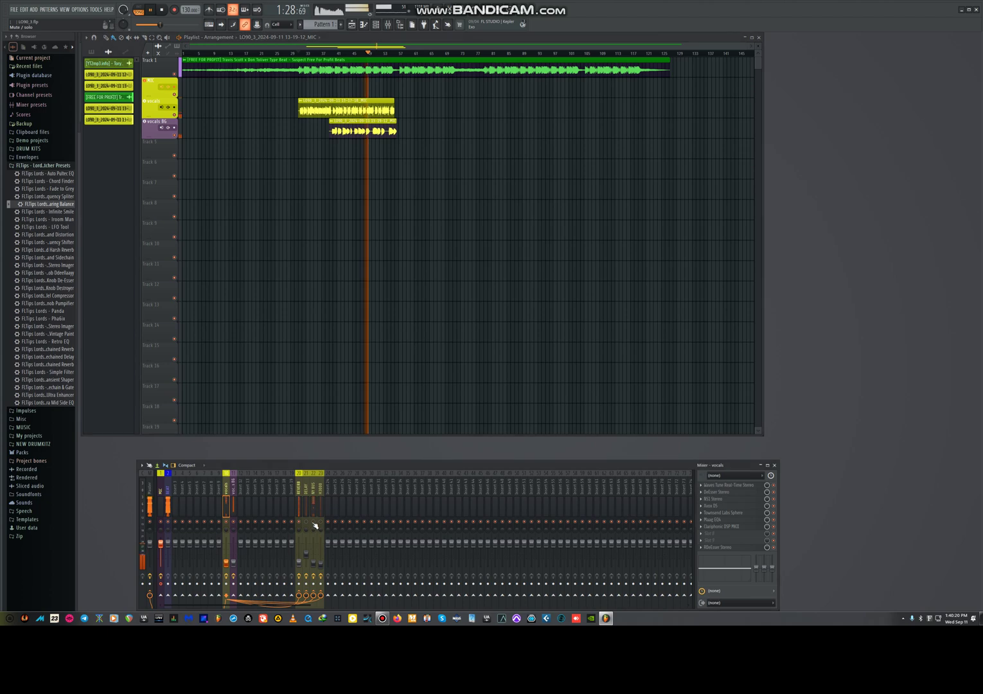
# Try a louder level on the vocals channel fader against the beat and bring it back down.
pyautogui.moveTo(230, 567); pyautogui.dragTo(230, 553)
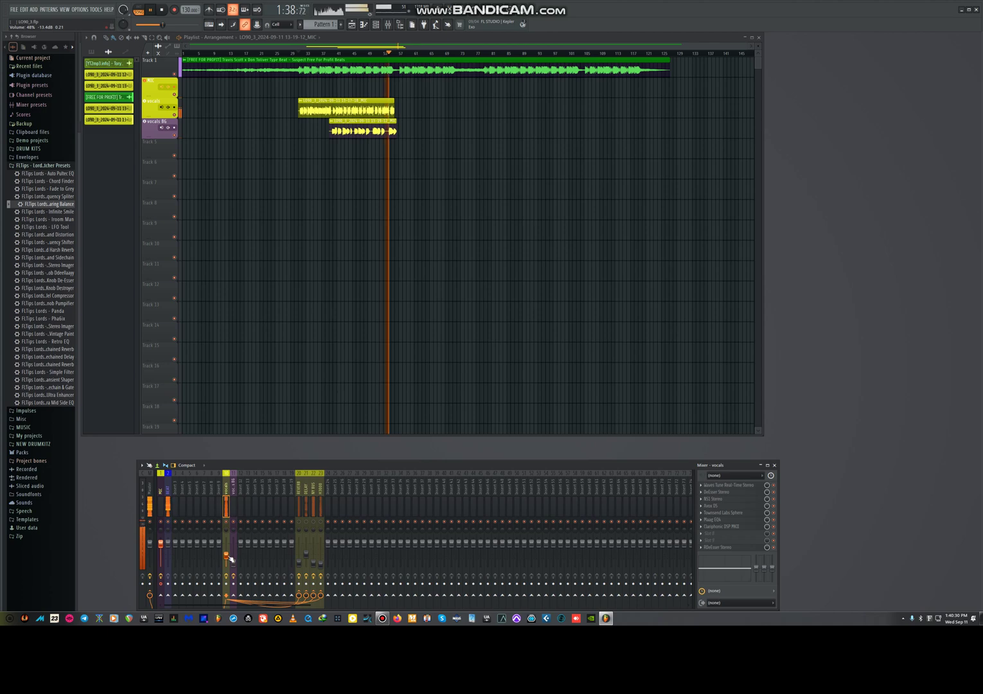
pyautogui.scroll(4, 230, 558)
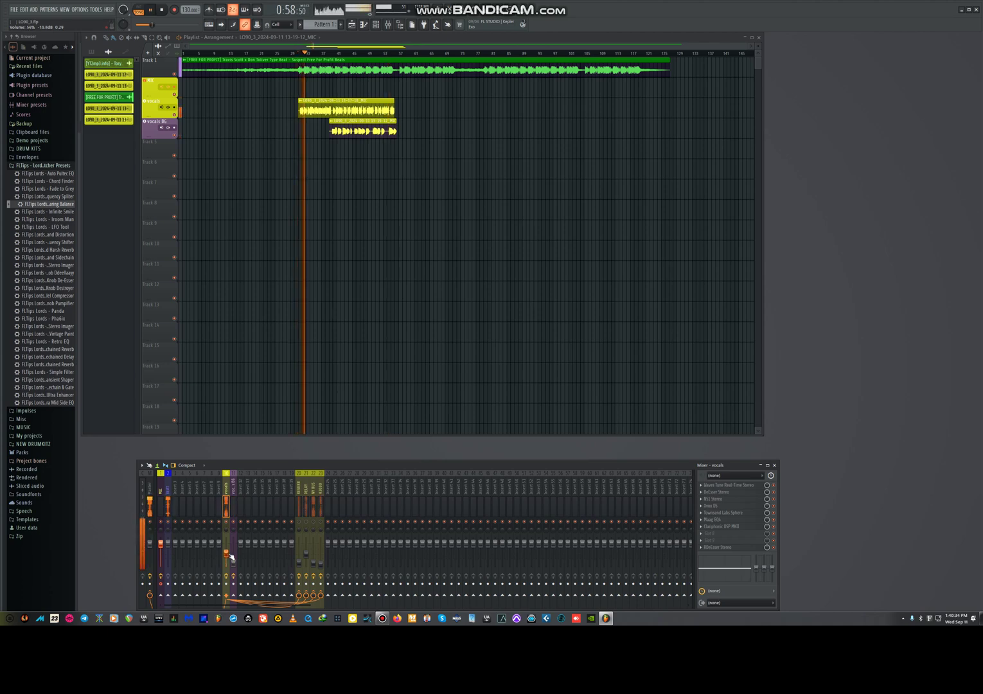
pyautogui.moveTo(230, 557); pyautogui.dragTo(230, 568)
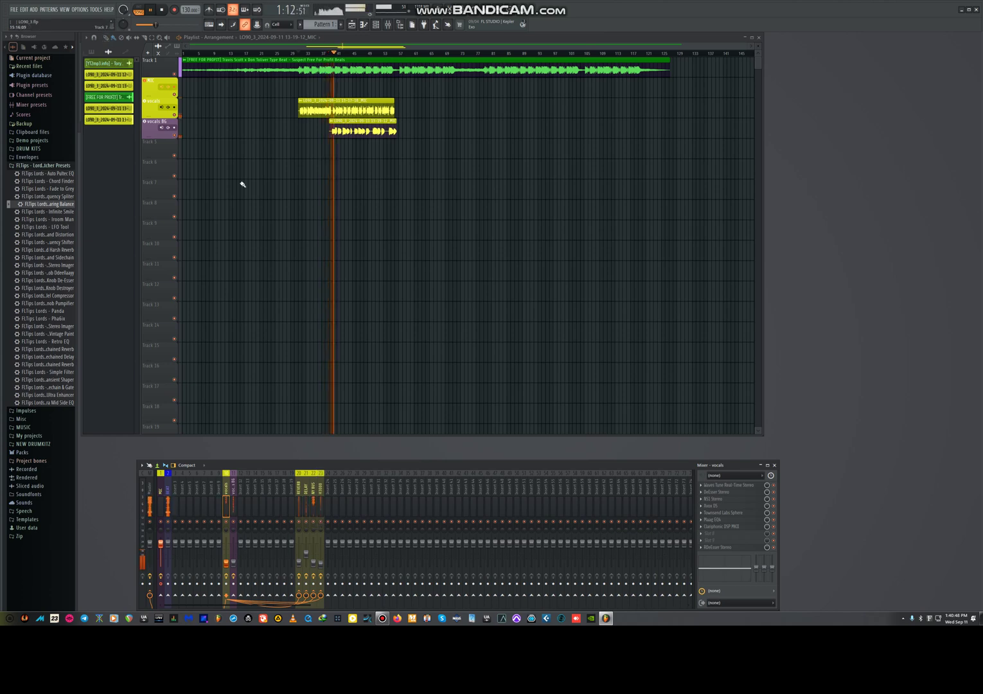
# Try raising the DELAY channel volume to about 74% and return the fader to its earlier level.
pyautogui.moveTo(308, 552); pyautogui.dragTo(307, 550)
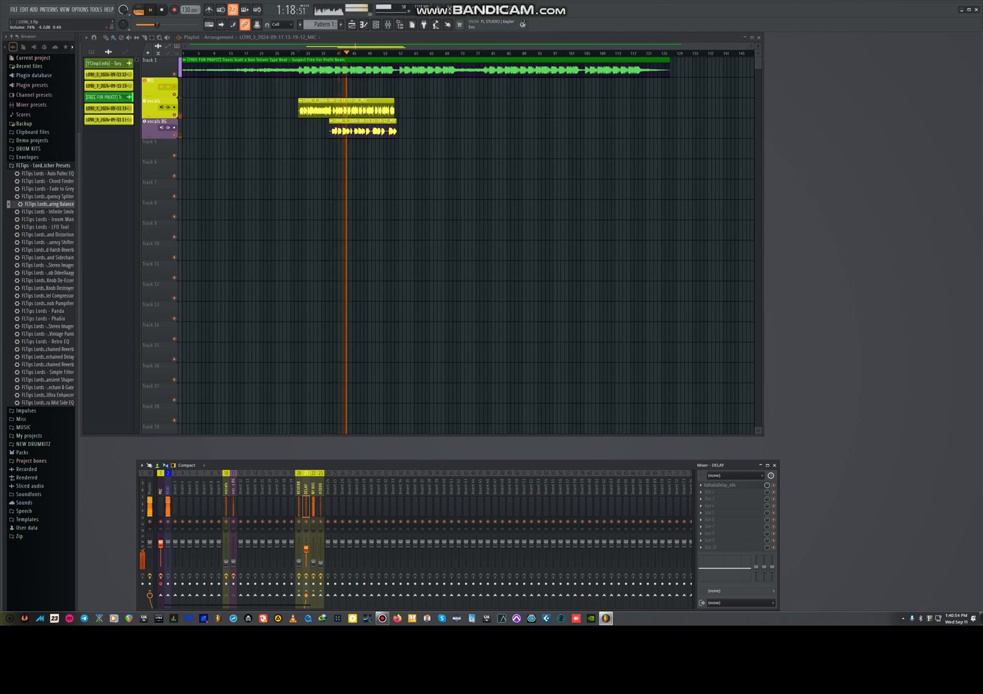
pyautogui.click(226, 498)
pyautogui.click(307, 551)
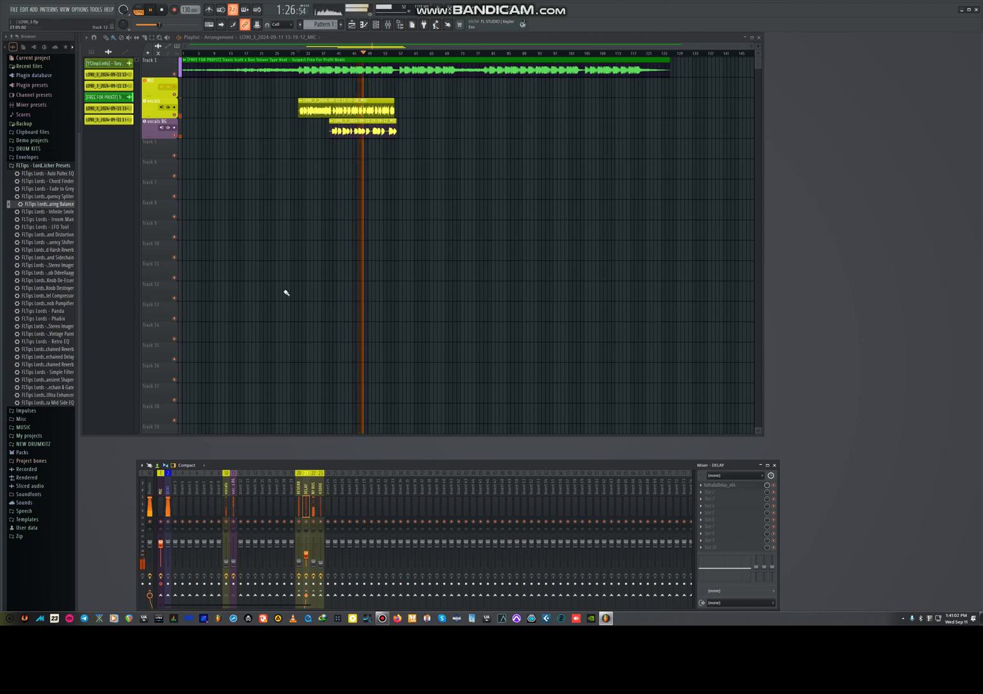
# Save the current project under its existing name.
pyautogui.click(13, 11)
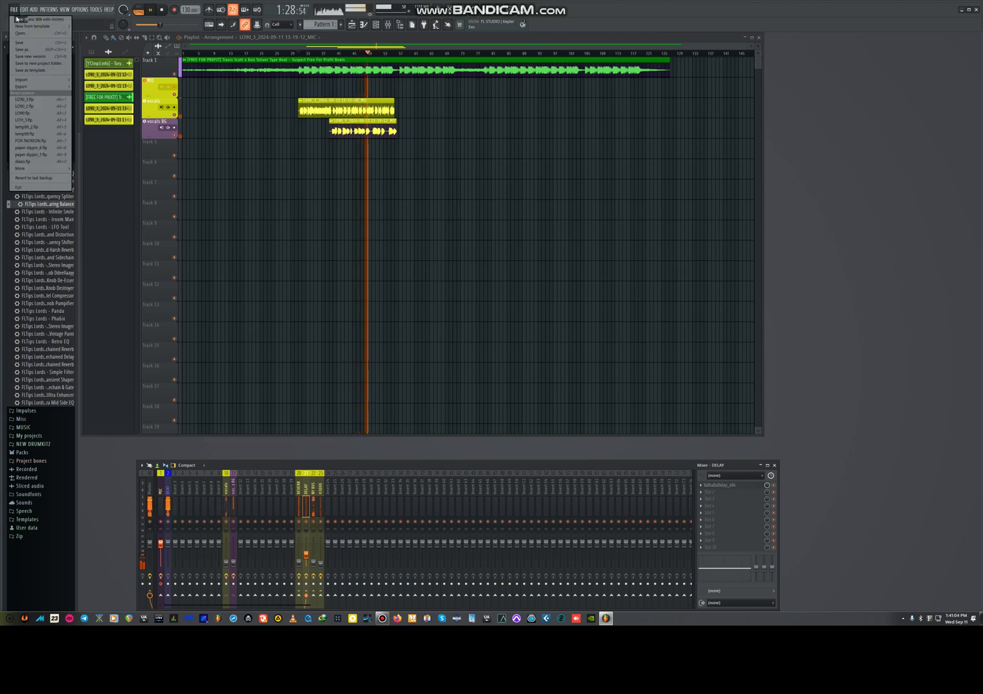
pyautogui.click(187, 50)
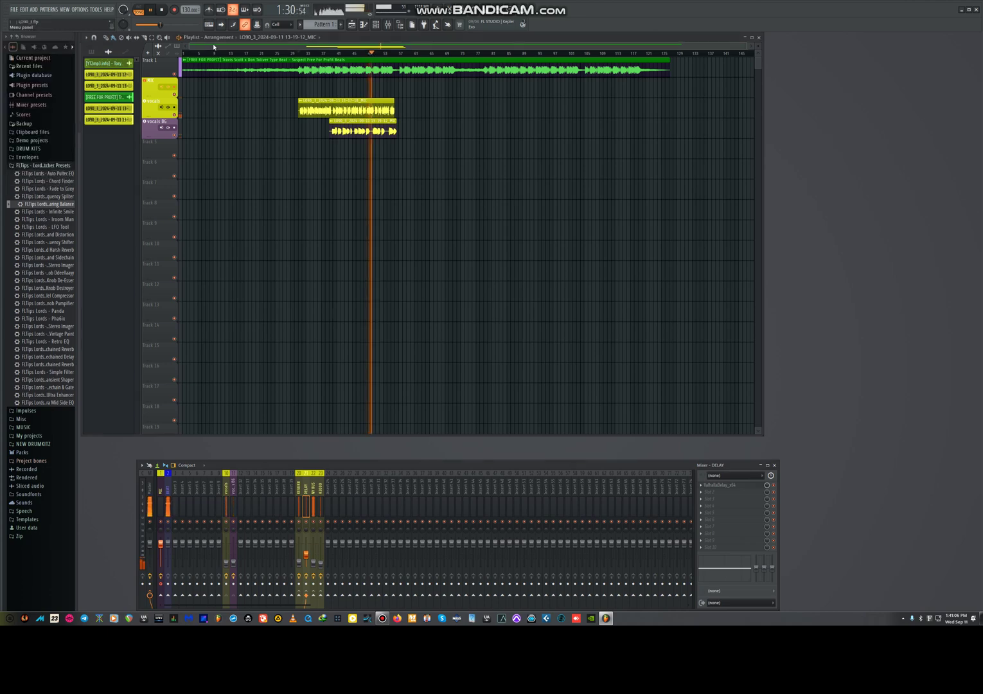
pyautogui.click(13, 9)
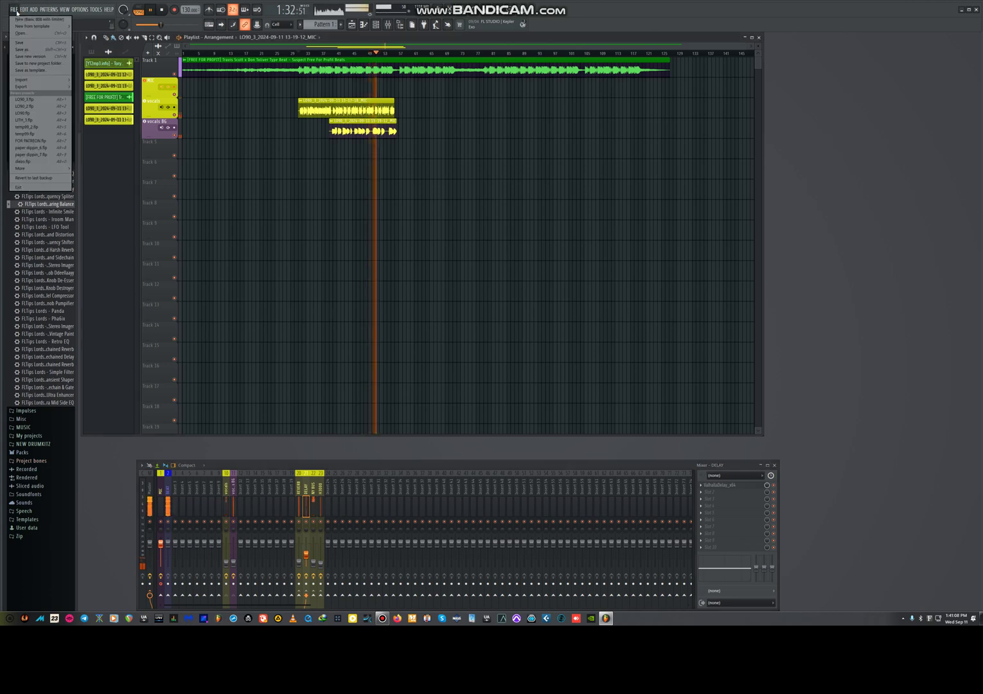
pyautogui.click(24, 43)
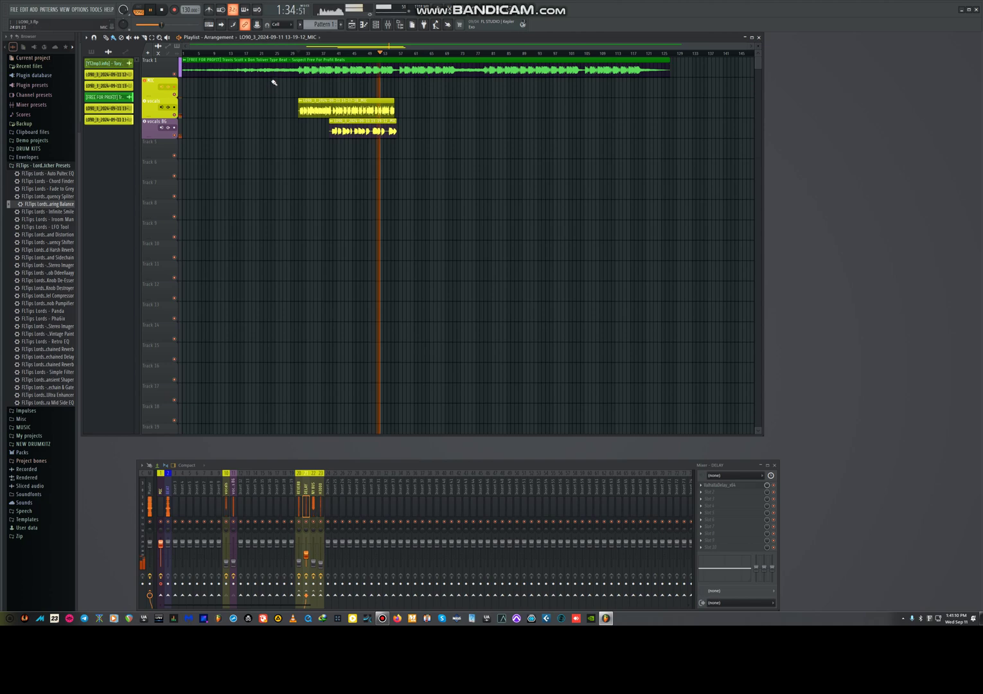